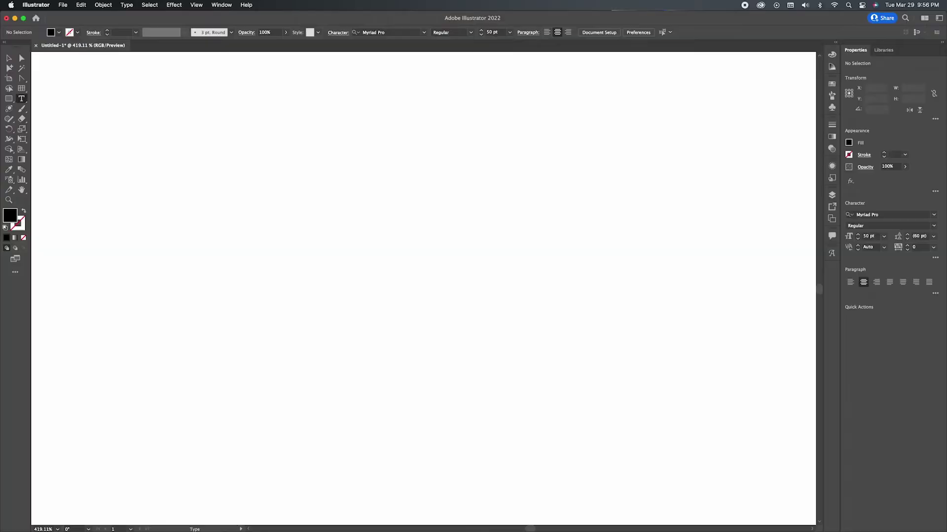
Switch to the Selection tool in the new blank document.
key("v")
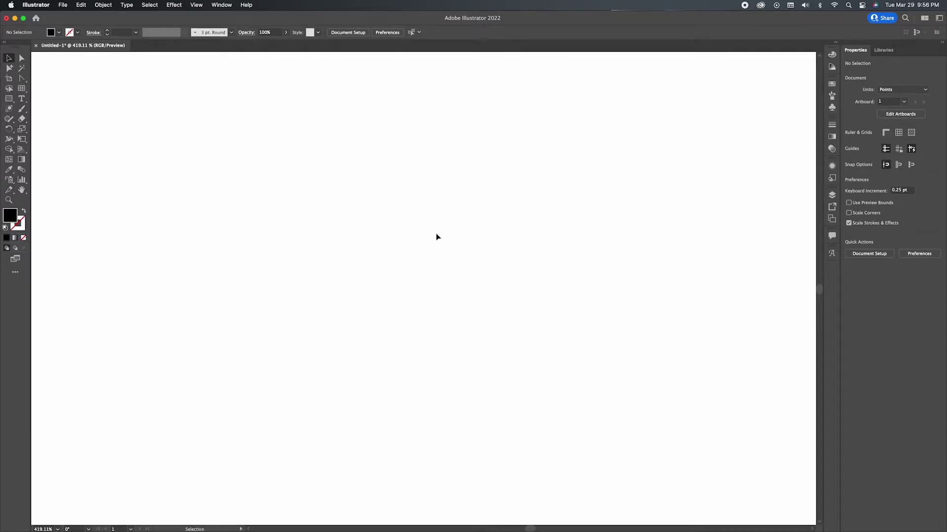
Add a text object reading '3D' at the centre of the artboard.
left_click(22, 99)
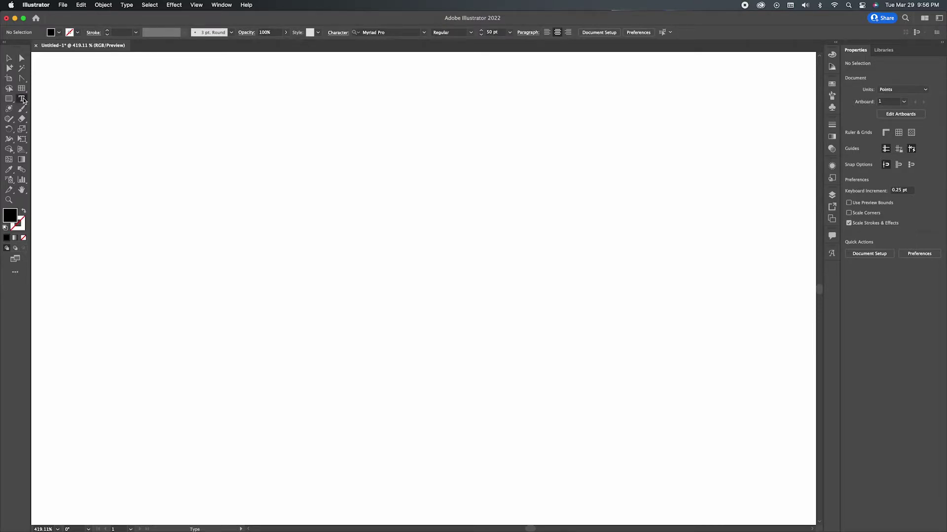
left_click(22, 99)
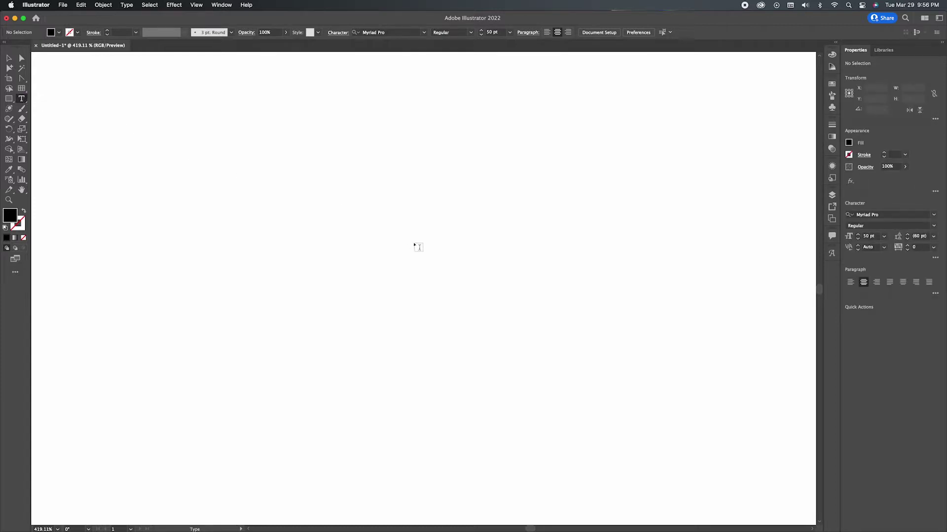
left_click(441, 260)
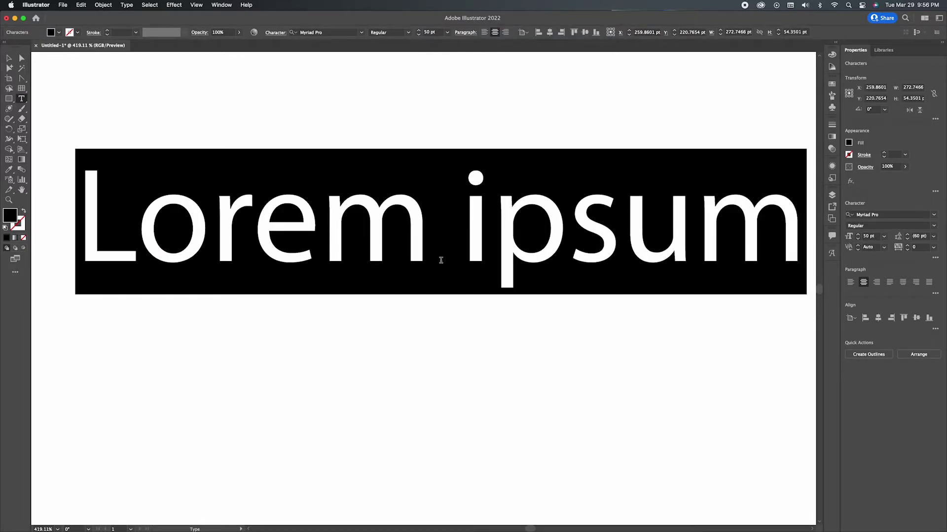
type("3D")
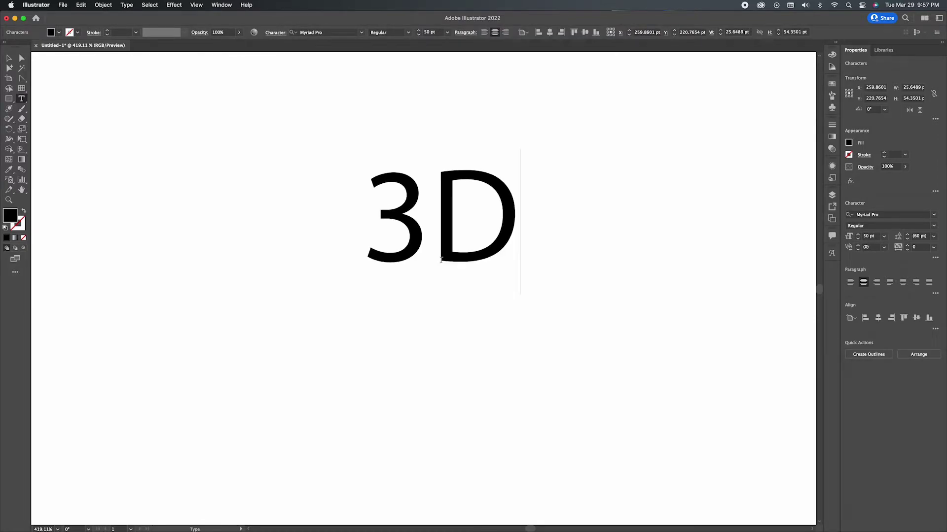
key("Escape")
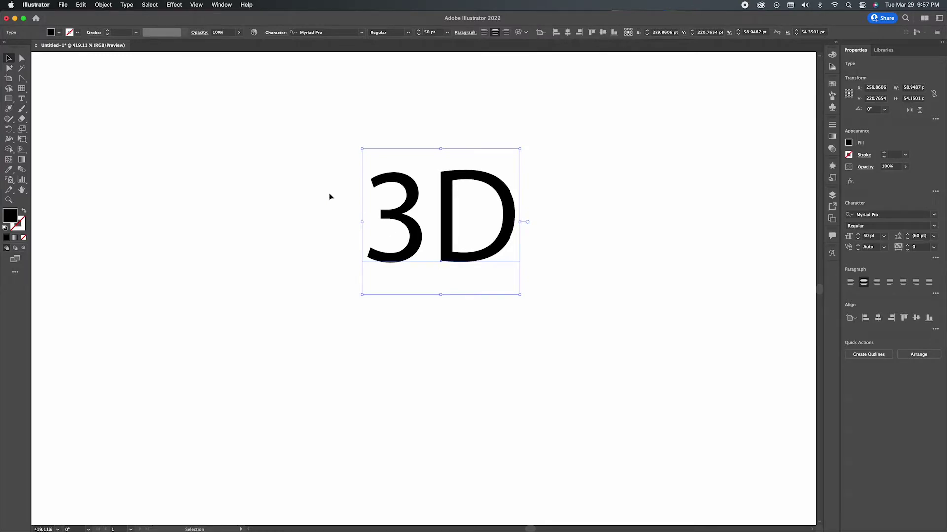
Give the '3D' text a cyan stroke with a 0.5 pt weight.
left_click(77, 33)
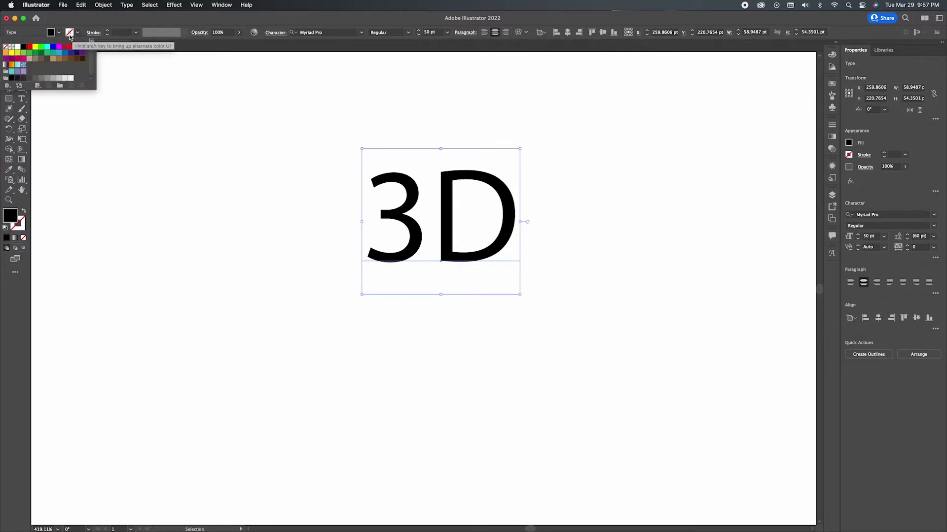
left_click(47, 48)
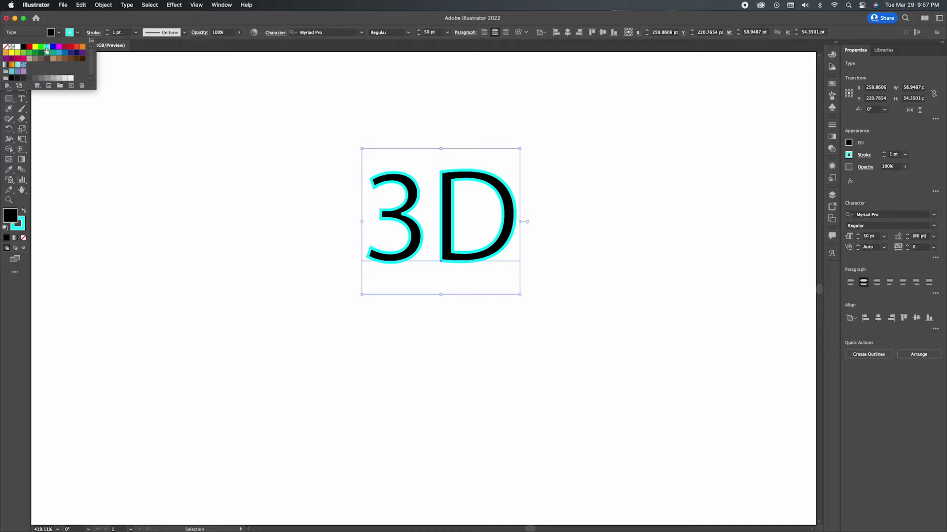
left_click(139, 35)
left_click(138, 35)
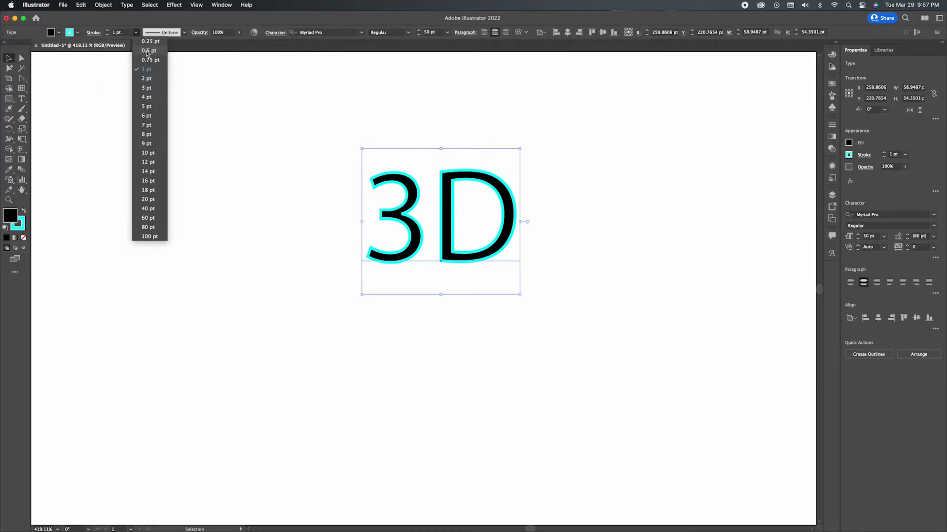
left_click(146, 53)
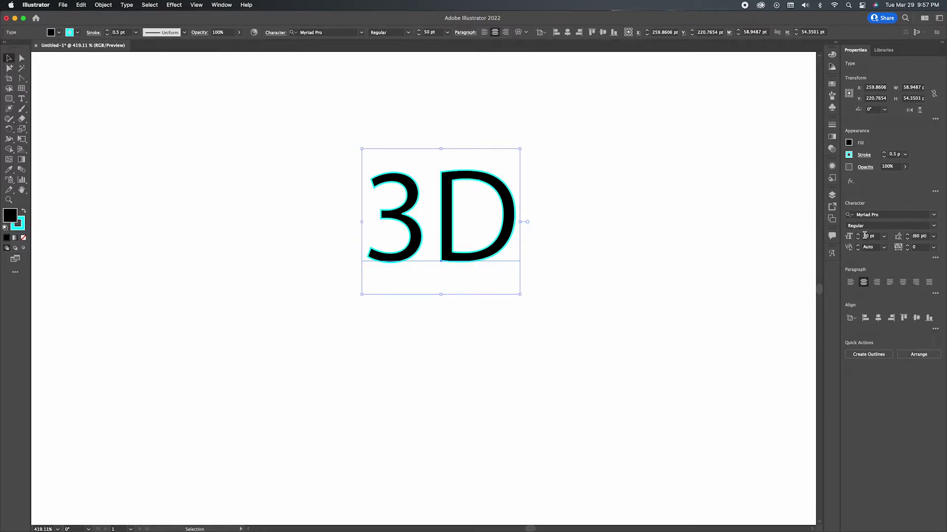
left_click(864, 235)
Set the '3D' text to 100 pt and centre it vertically and horizontally on the artboard.
type("100")
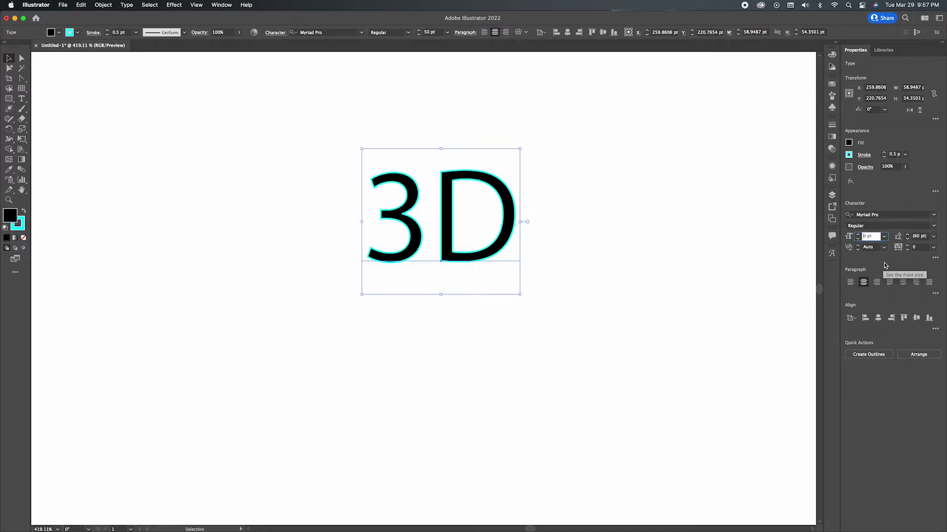
key("Return")
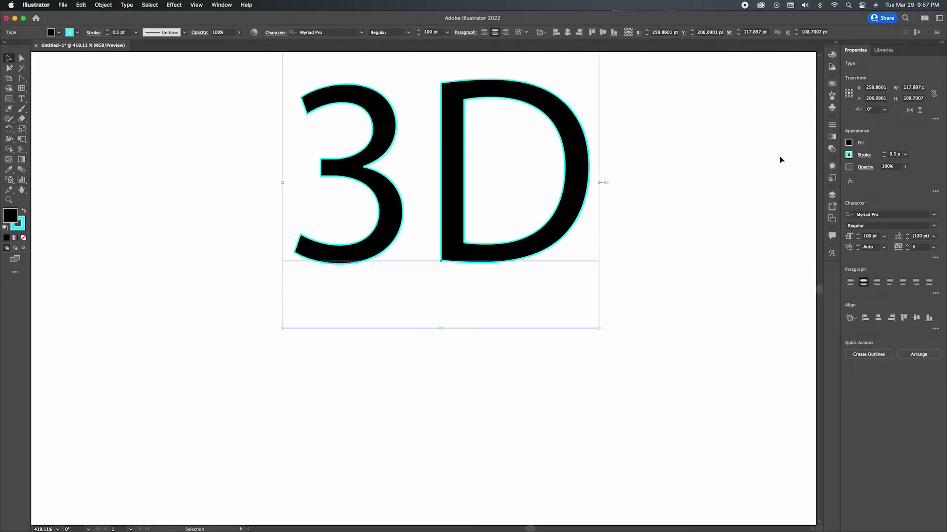
left_click(601, 34)
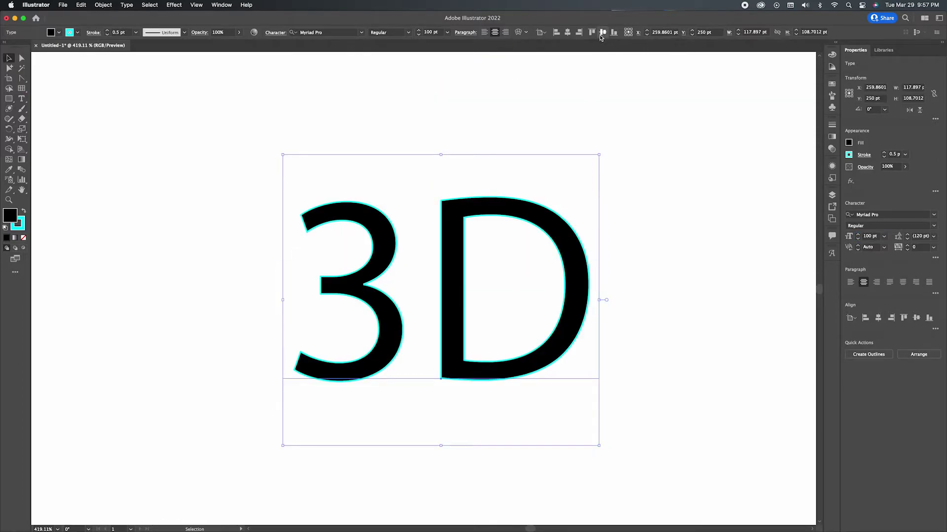
left_click(567, 32)
left_click(626, 272)
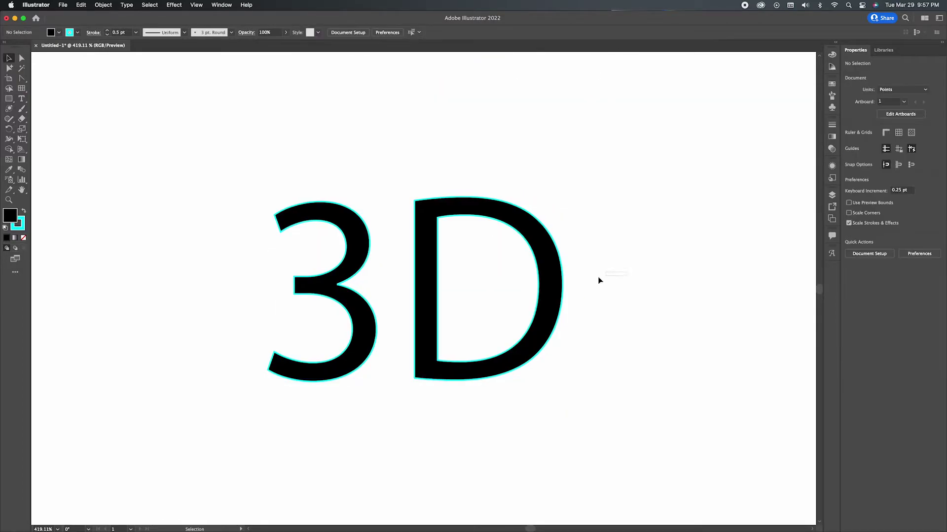
left_click(519, 289)
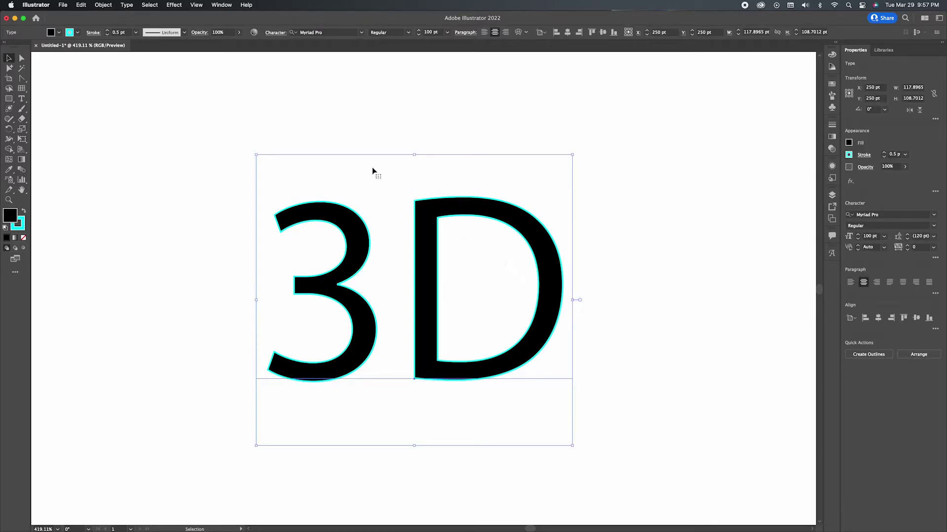
left_click(174, 5)
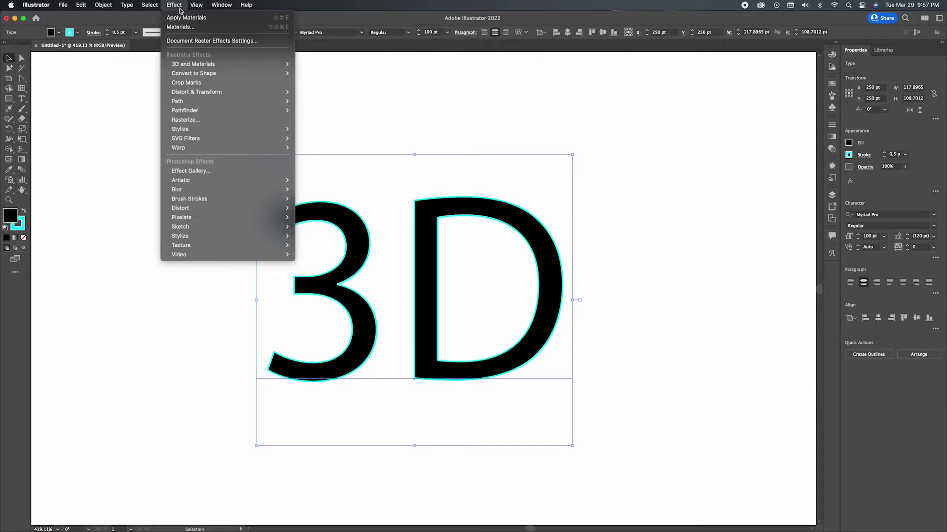
mouse_move(193, 63)
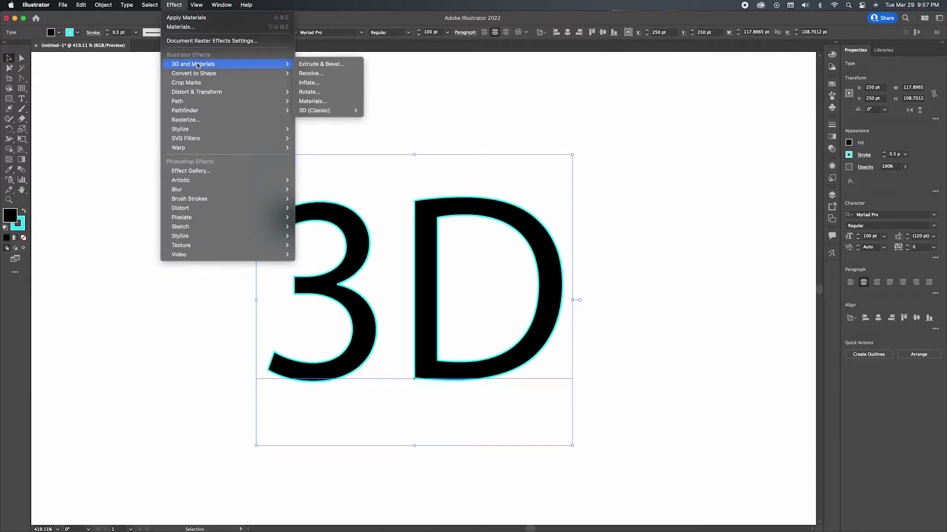
Apply the 3D and Materials effect to the text and set it to Extrude.
left_click(316, 102)
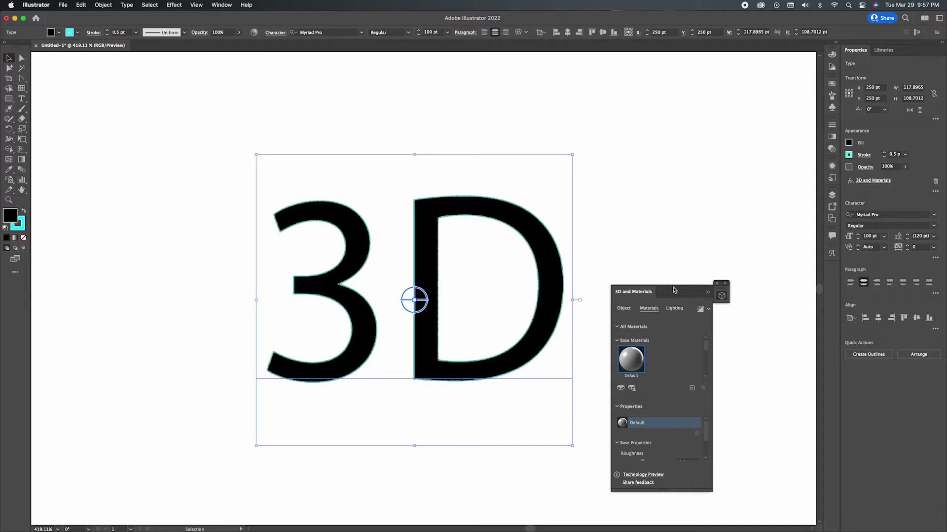
mouse_move(673, 290)
left_mouse_down()
mouse_move(781, 274)
mouse_move(775, 268)
left_mouse_up()
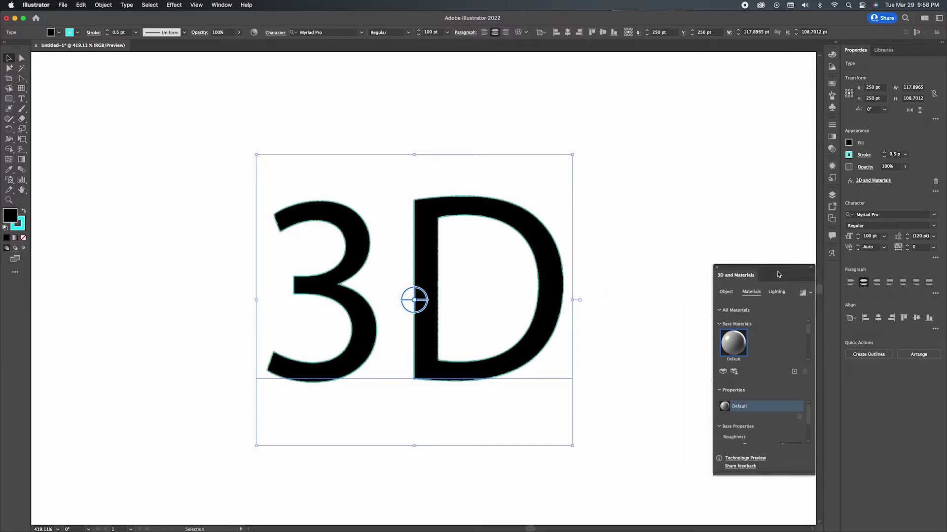
left_click(725, 292)
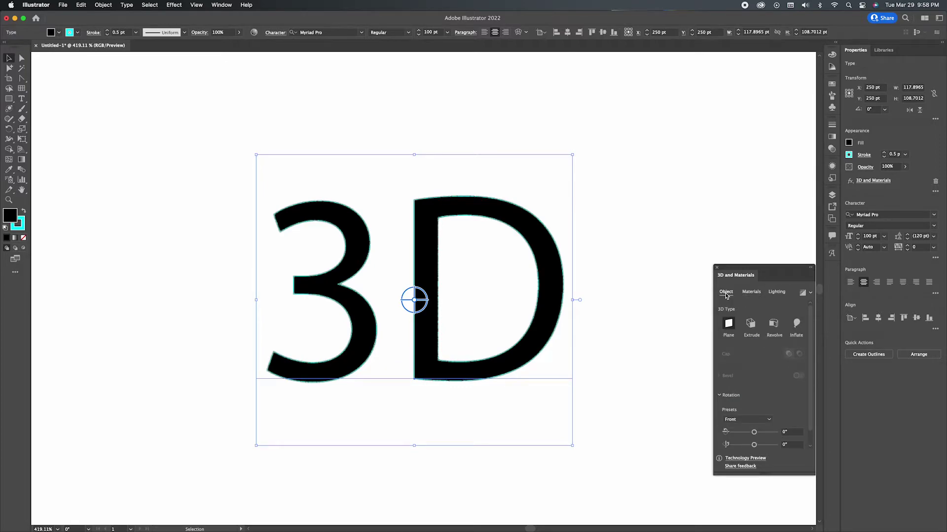
left_click(751, 323)
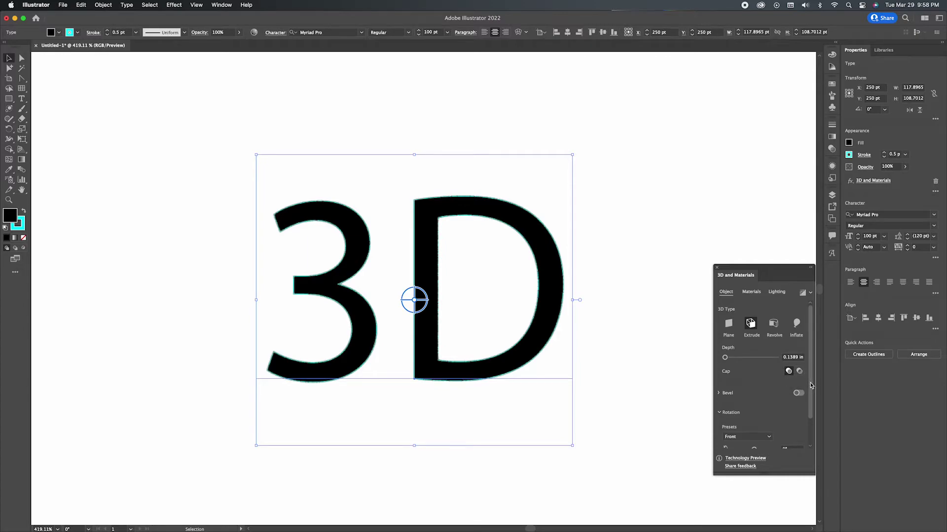
Enter custom rotation angles of -10°, -25° and -3° for the extruded text.
left_click_drag(810, 384, 812, 411)
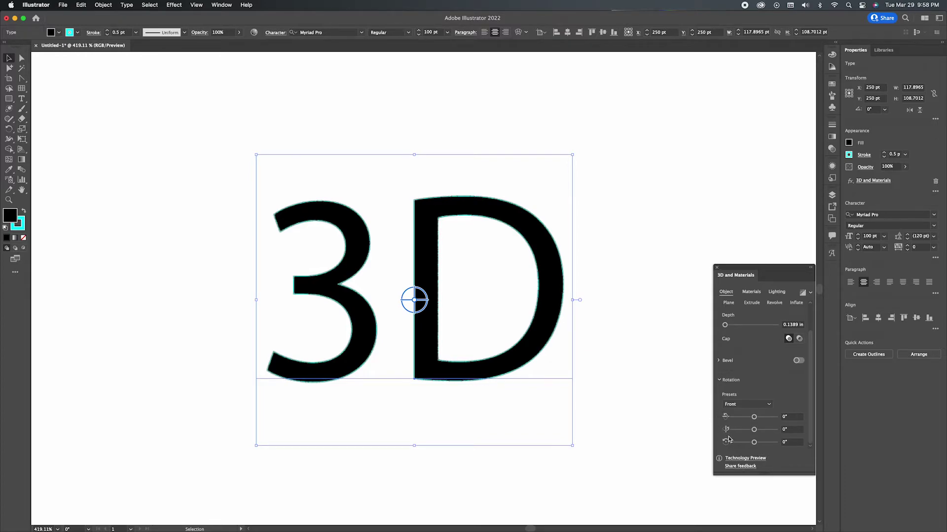
left_click(786, 419)
type("10")
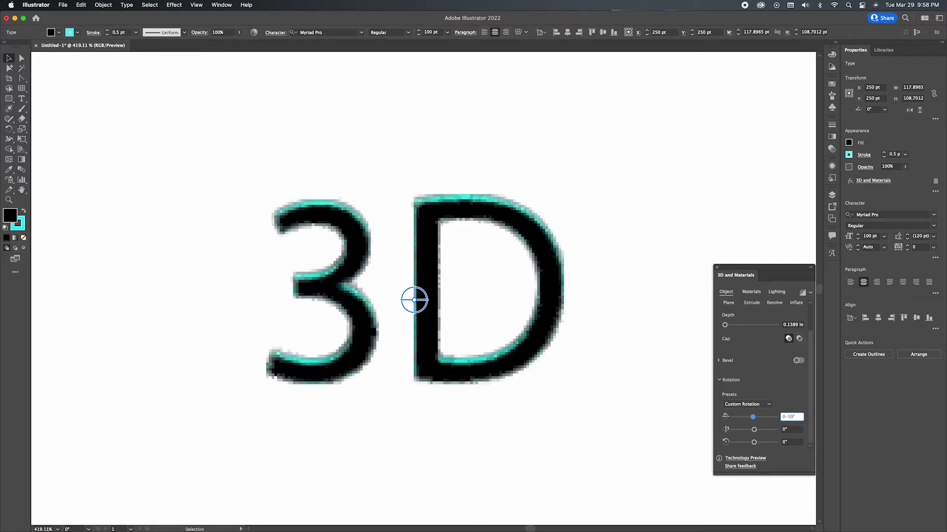
key("Tab")
type("-25")
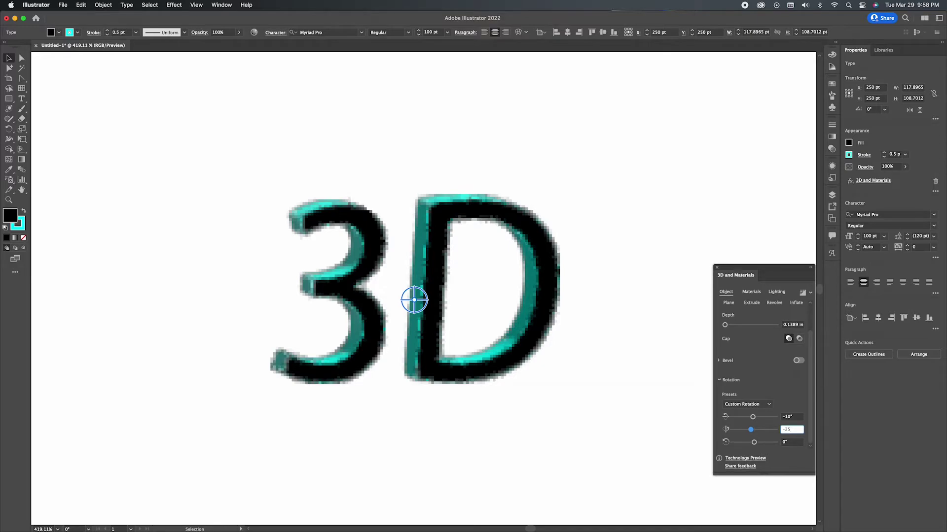
key("Tab")
type("-3")
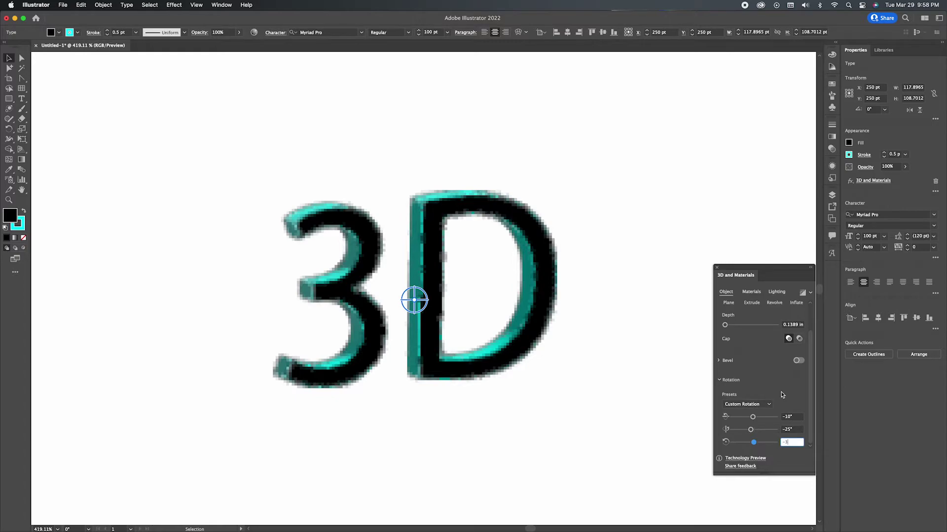
key("Return")
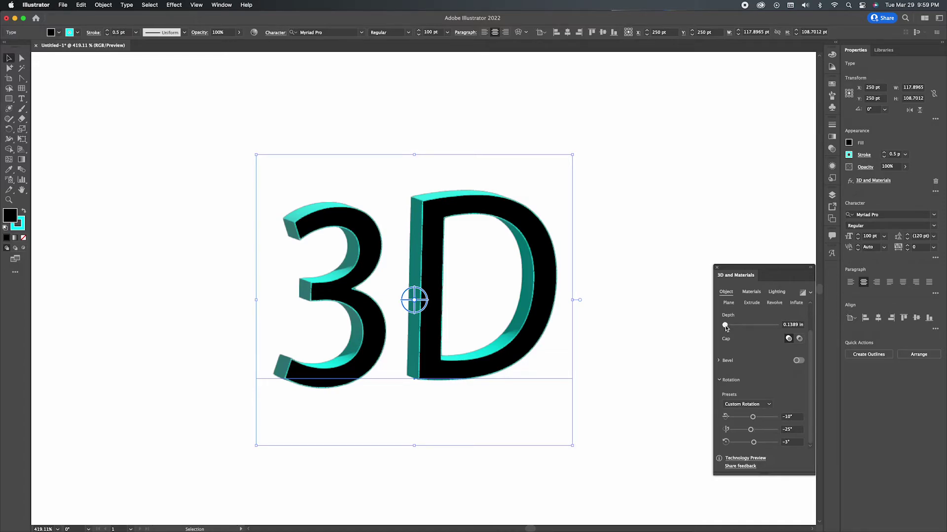
Try deeper extrusions, then set the depth to 0.35 in and nudge the first rotation to -9°.
left_click_drag(725, 327, 733, 329)
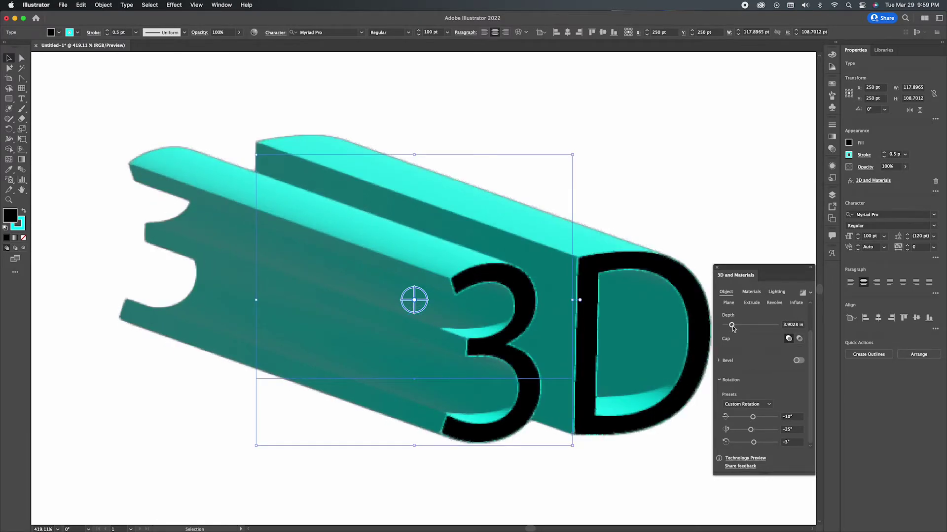
left_click_drag(733, 328, 727, 329)
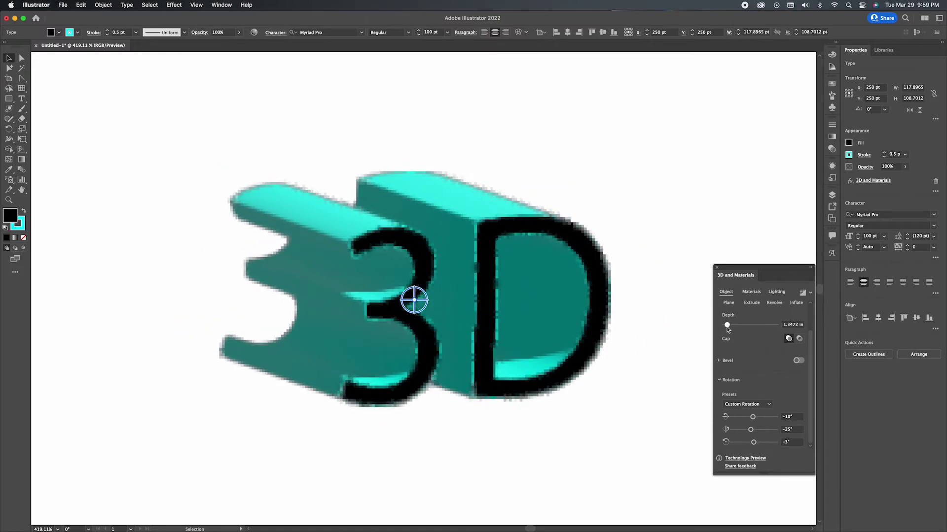
left_click(789, 325)
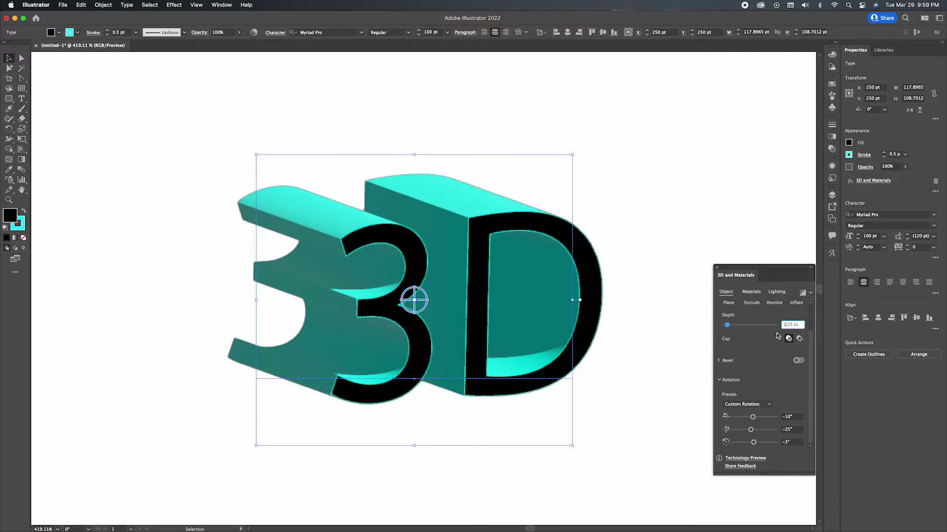
key("BackSpace")
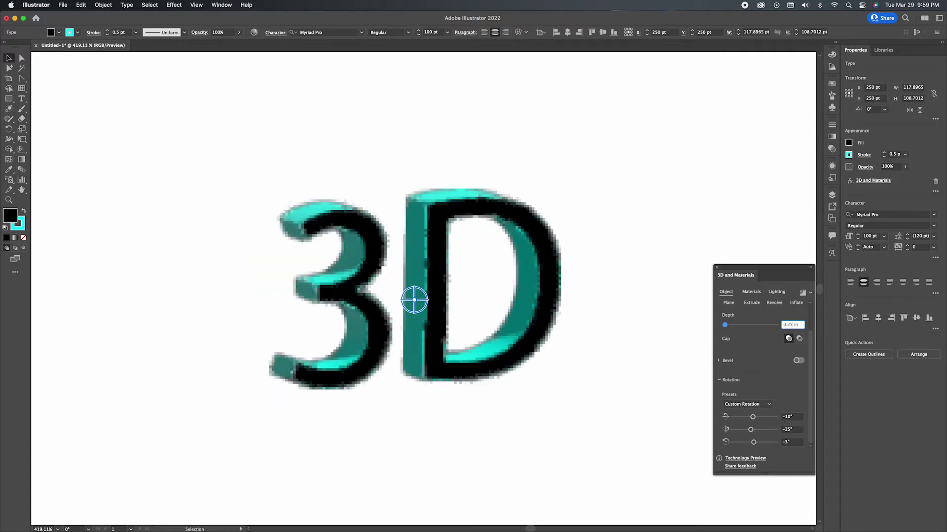
key("BackSpace")
key("BackSpace")
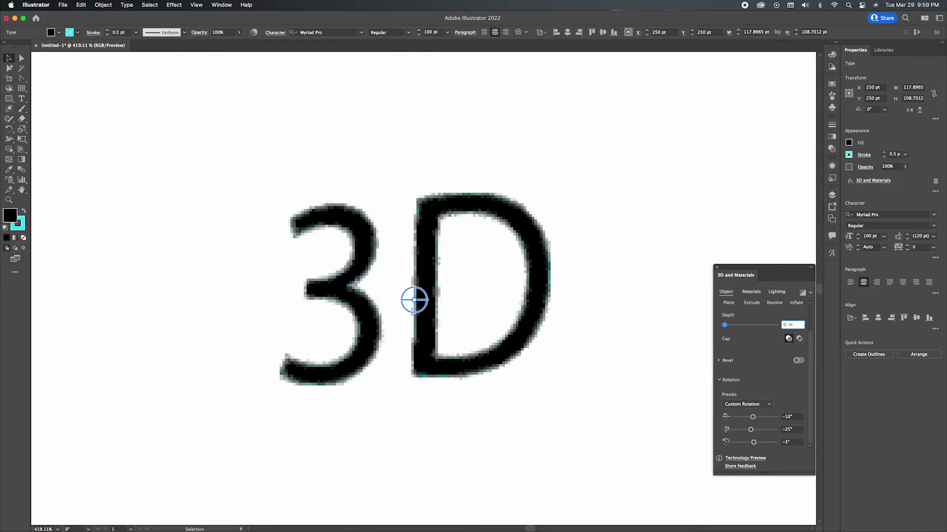
type("35")
key("Return")
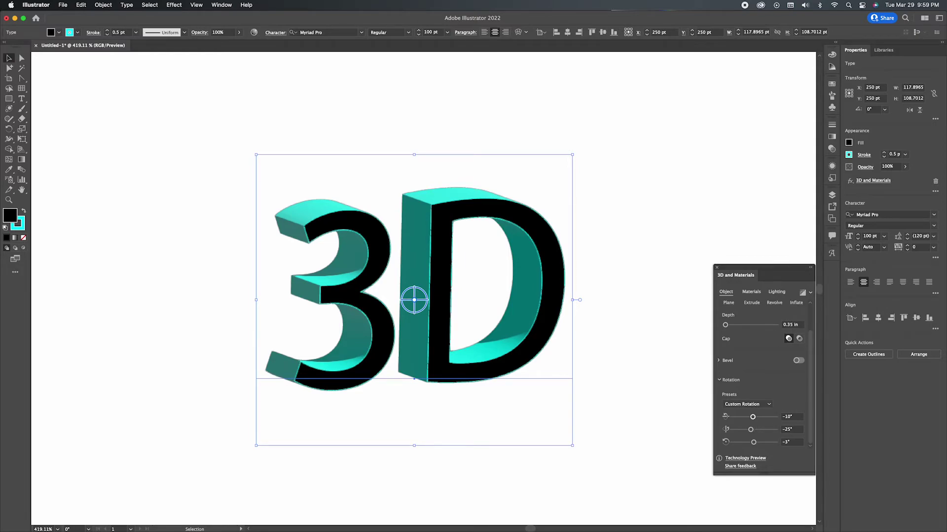
left_click_drag(752, 418, 752, 417)
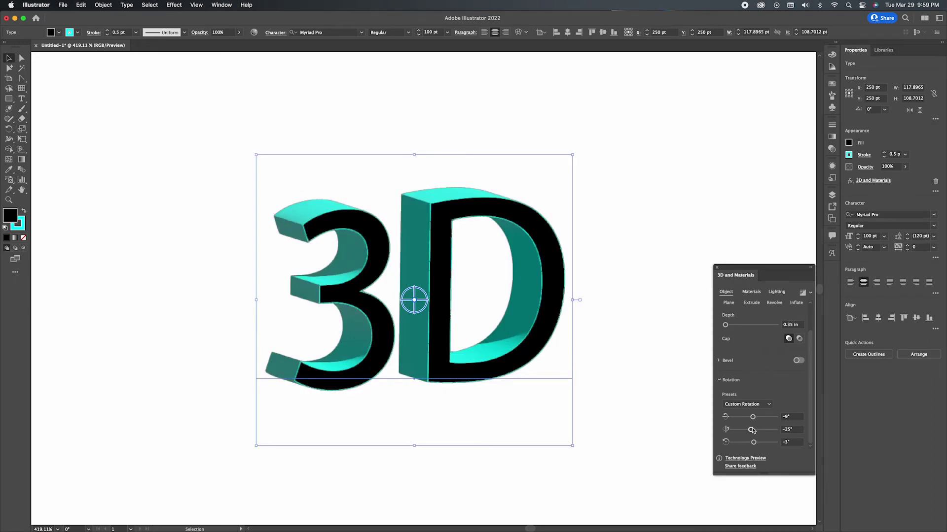
Adjust the rotation sliders to -9°, -26° and -7°, then zoom in on the lettering.
left_click_drag(750, 429, 752, 432)
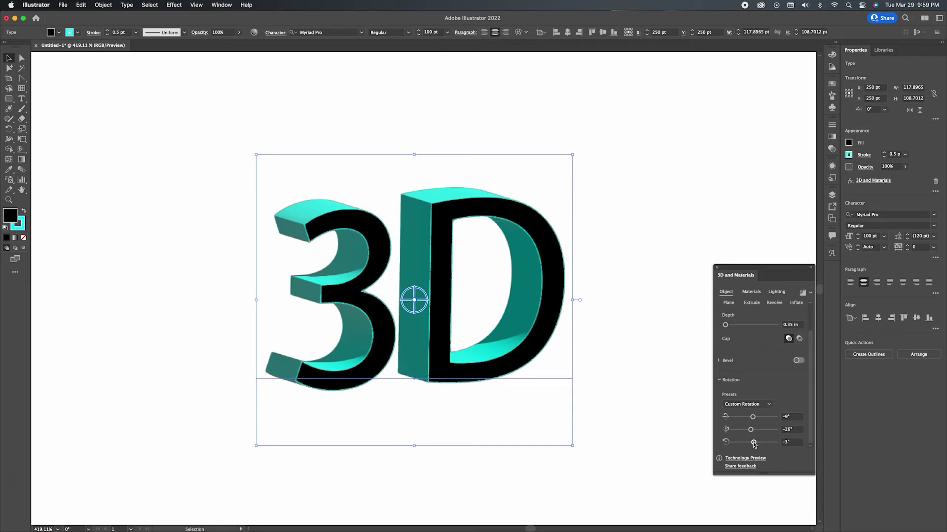
left_click_drag(754, 443, 750, 443)
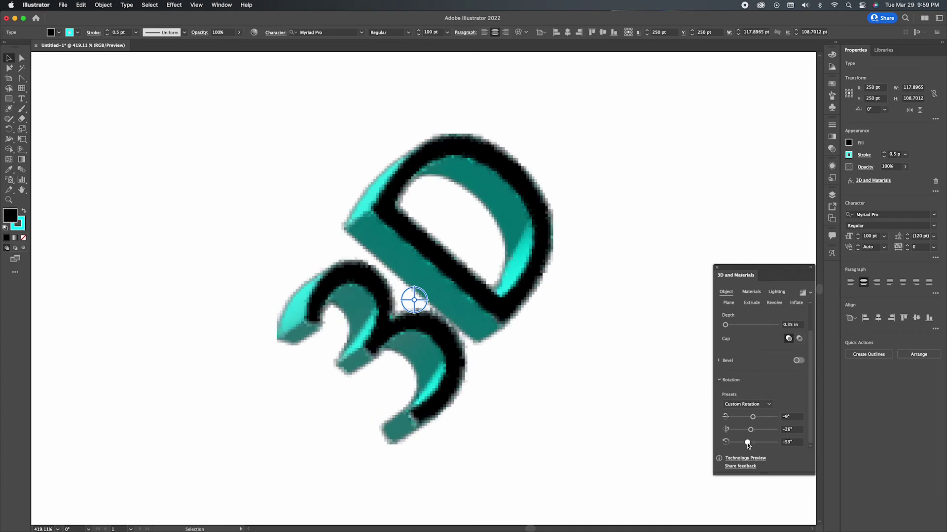
left_click_drag(747, 443, 753, 443)
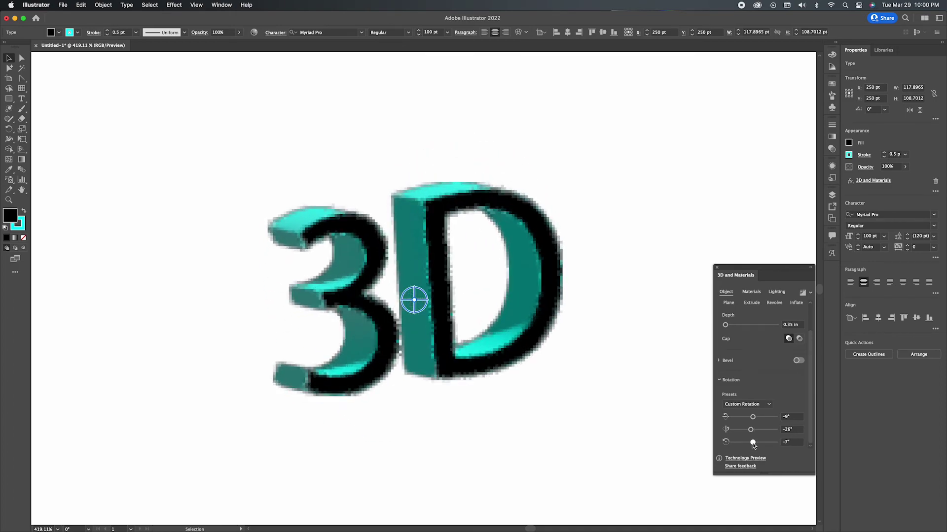
key("z")
mouse_move(598, 344)
left_mouse_down()
mouse_move(636, 346)
mouse_move(642, 368)
left_mouse_up()
scroll(681, 235, "down", 2)
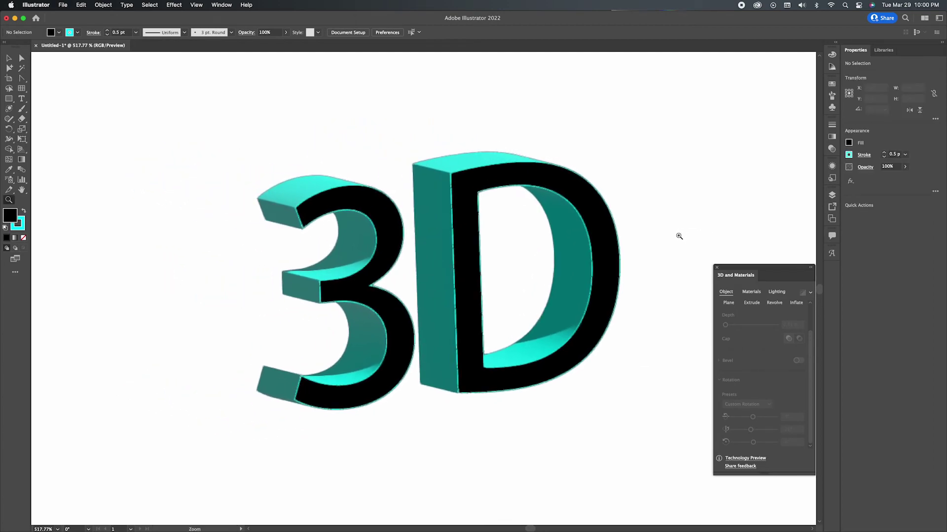
Dock the 3D and Materials panel on the right side and collapse it.
key("v")
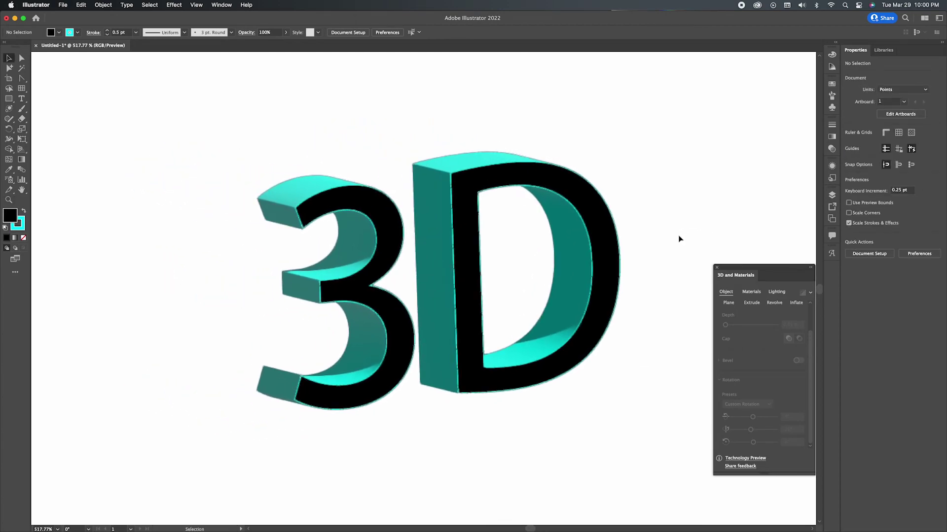
left_click(174, 7)
mouse_move(193, 63)
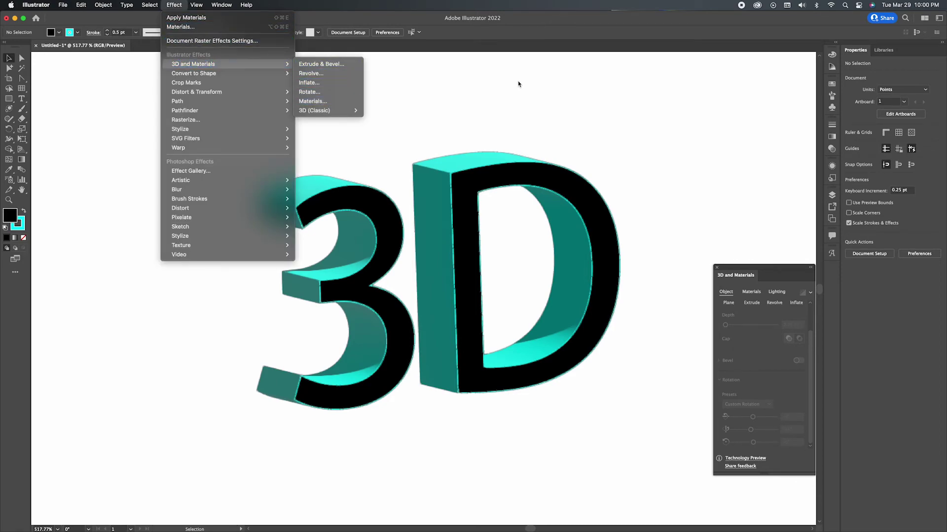
left_click(750, 87)
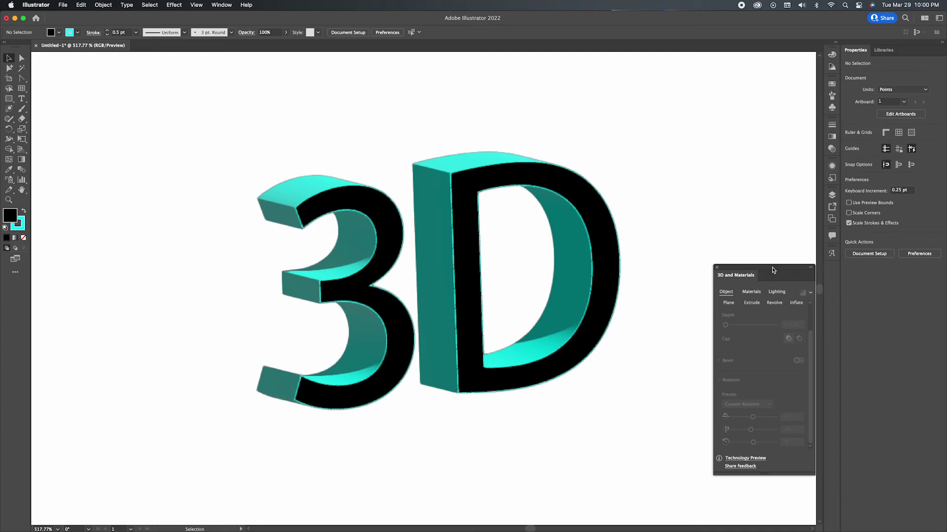
left_click_drag(773, 270, 832, 274)
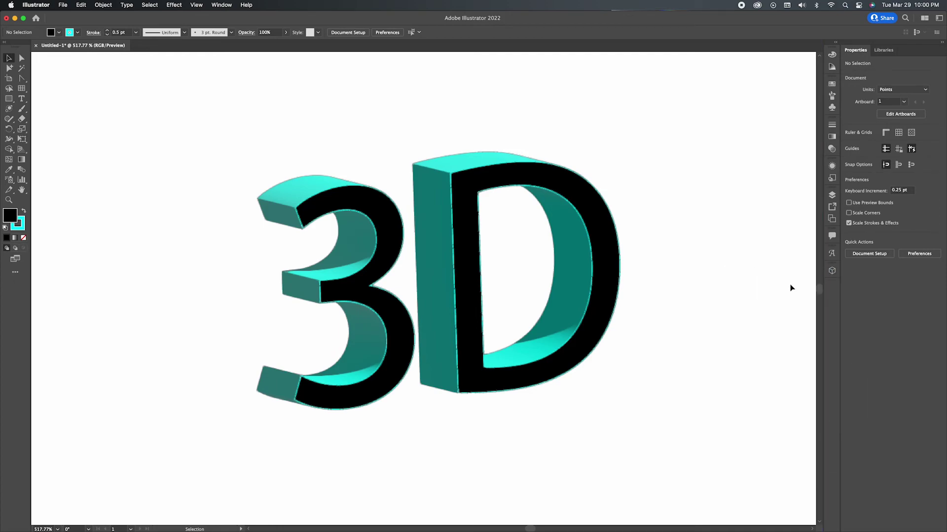
left_click(832, 271)
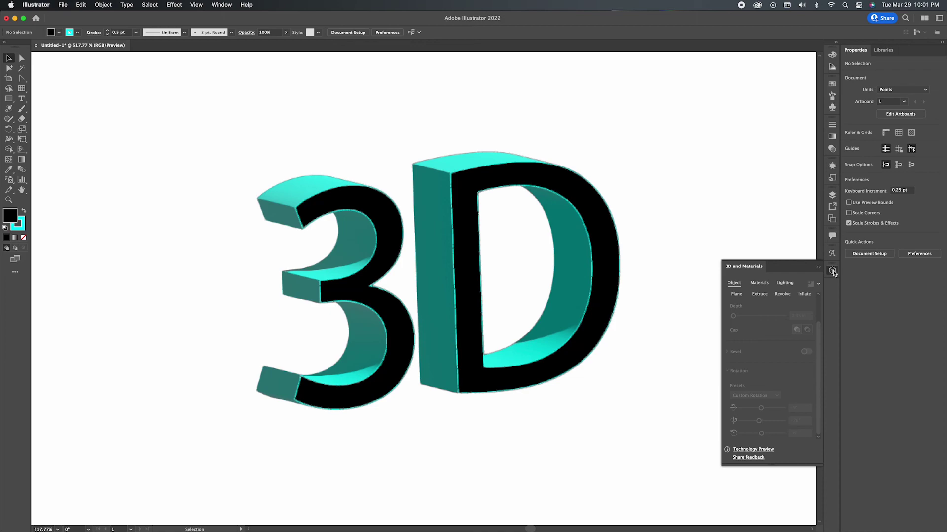
left_click(817, 270)
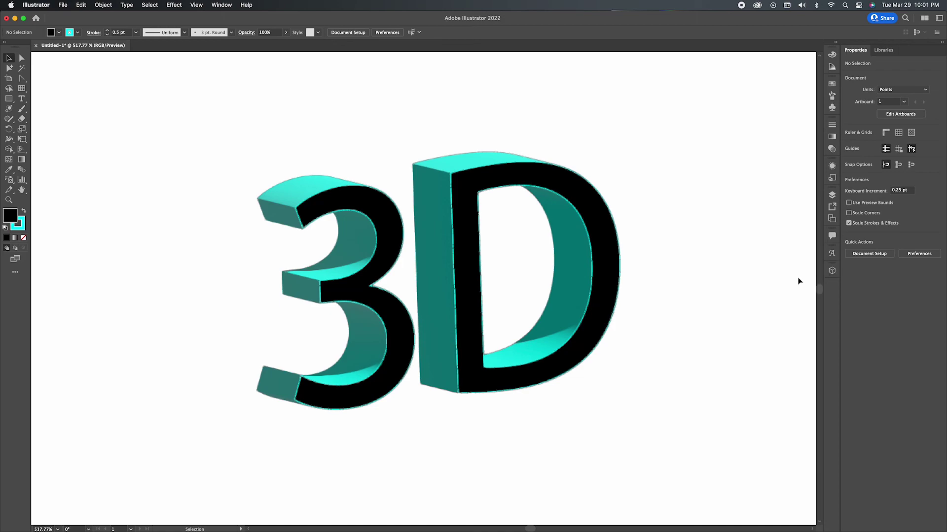